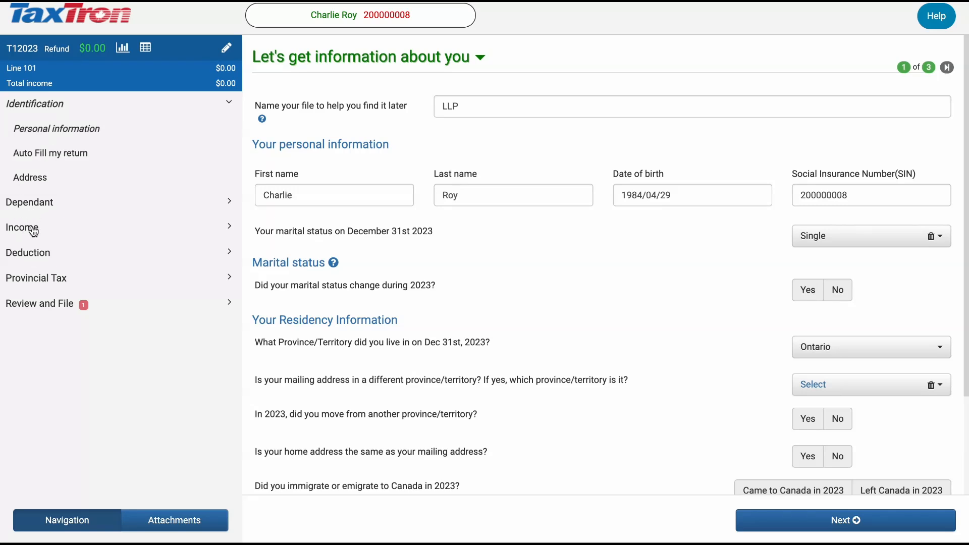
In the income questions, answer Yes to having worked in 2023 and open a T4 employment slip.
click(34, 230)
click(70, 252)
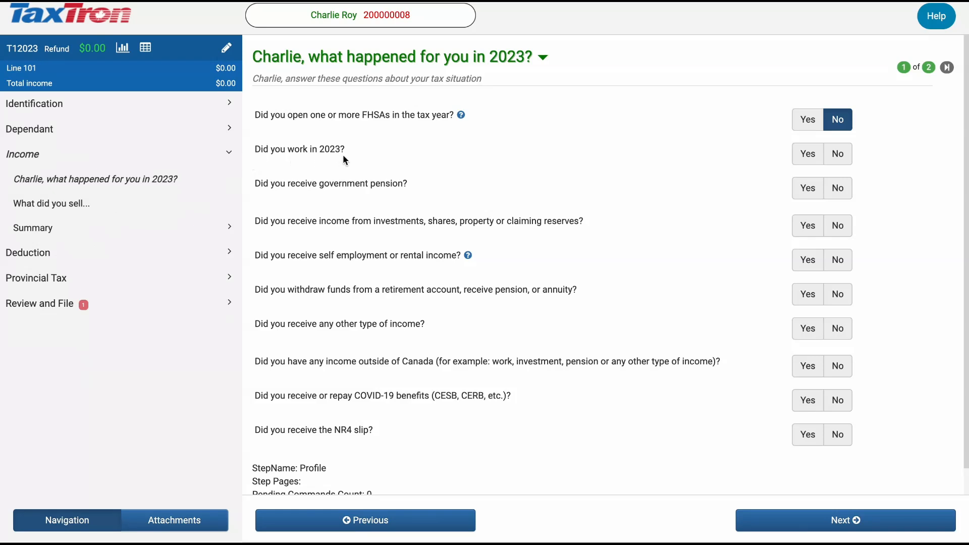
click(808, 153)
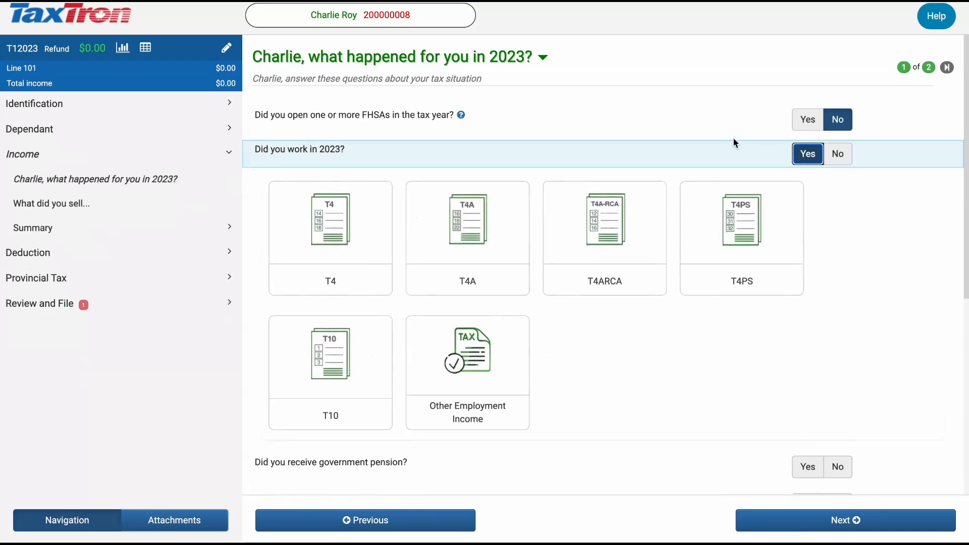
click(338, 253)
Fill in the T4 slip with 40,000 in box 14, 2,000 in box 22, 1,200 in box 16 and 800 in box 24.
text(40000)
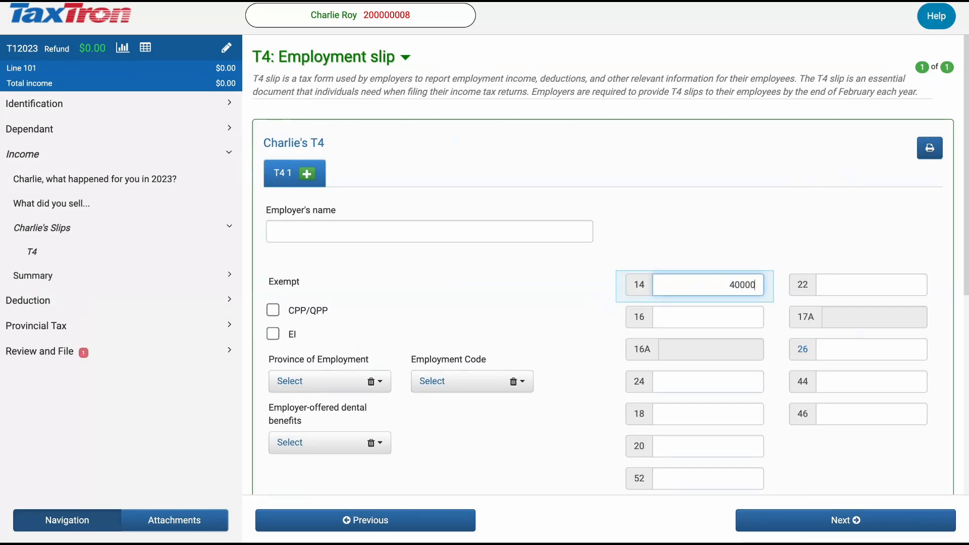
click(840, 287)
text(2000)
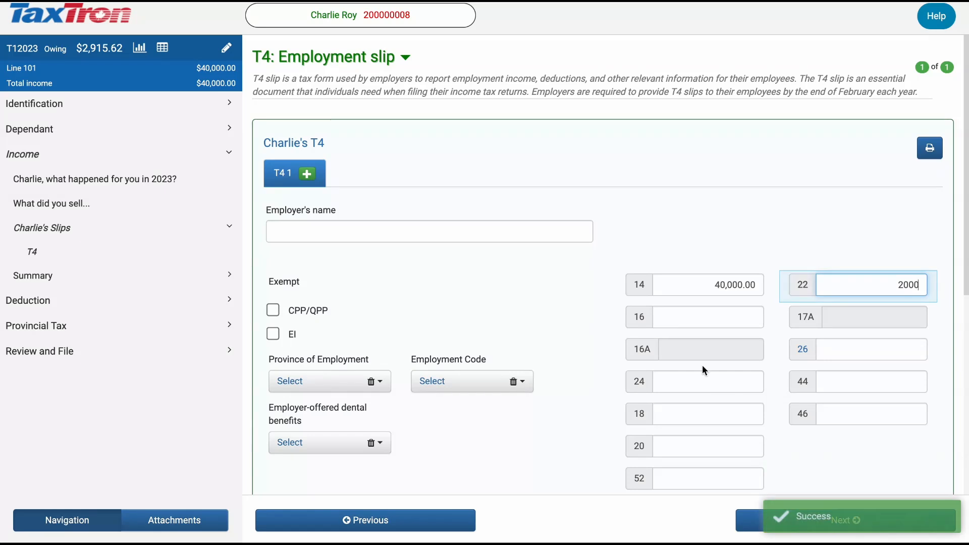
click(736, 321)
text(129)
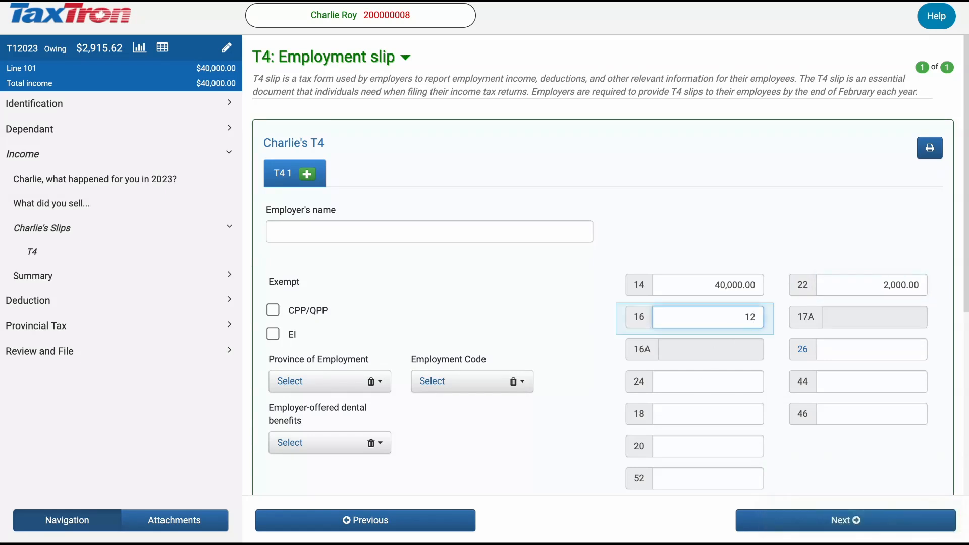
key(BackSpace)
text(00)
click(738, 381)
text(800)
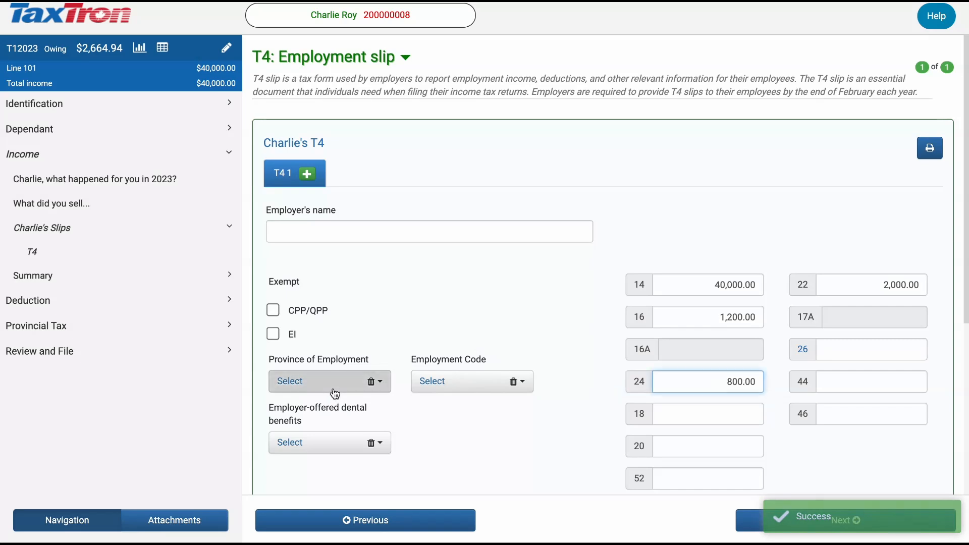
Set the province of employment on the T4 slip to ON.
click(333, 384)
scroll(343, 447, down, 3)
click(339, 458)
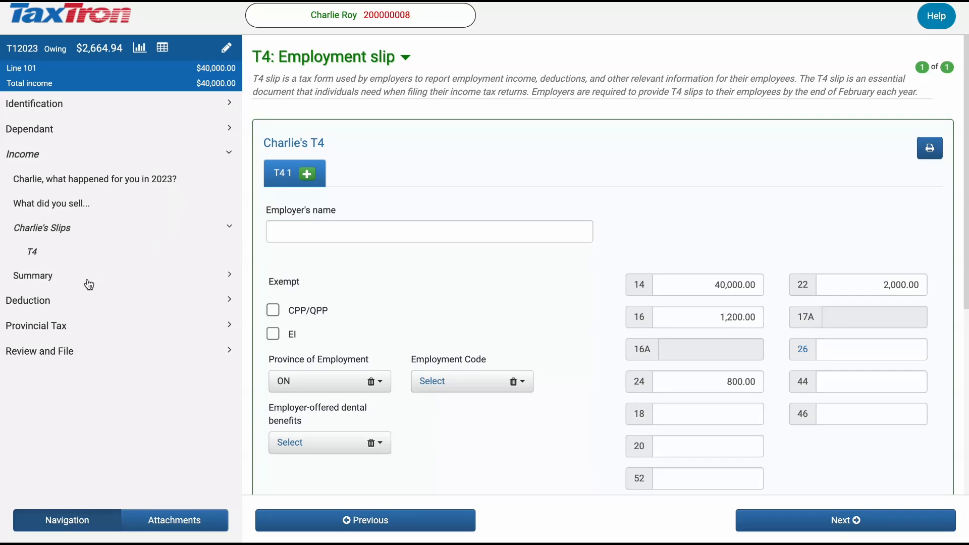
Select LLP in the RRSP profile under deductions and continue to the RRSP contributions page.
click(27, 310)
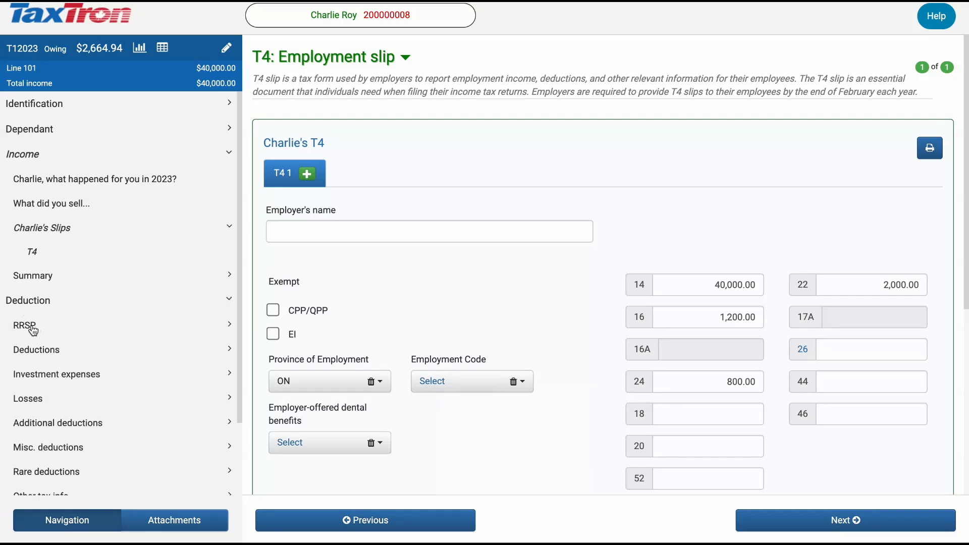
click(33, 332)
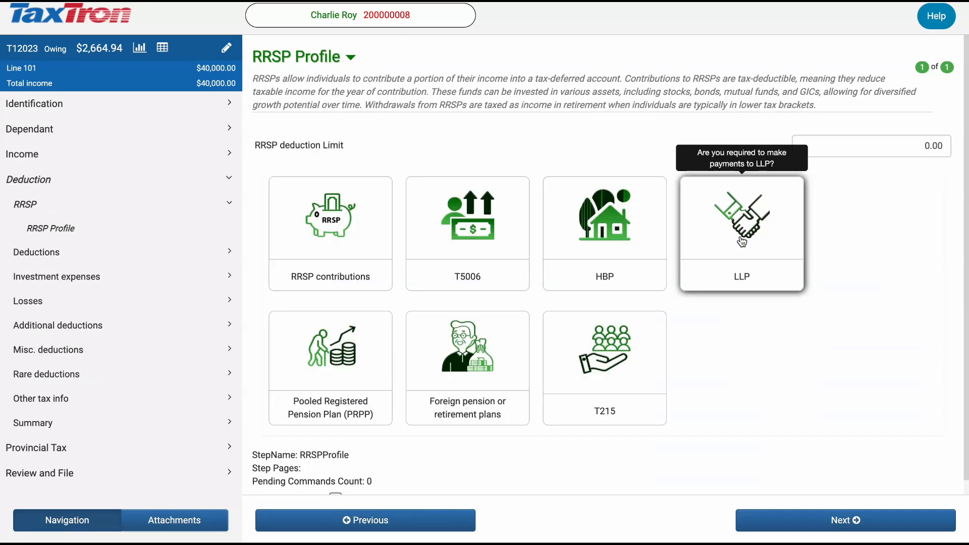
click(743, 232)
click(803, 535)
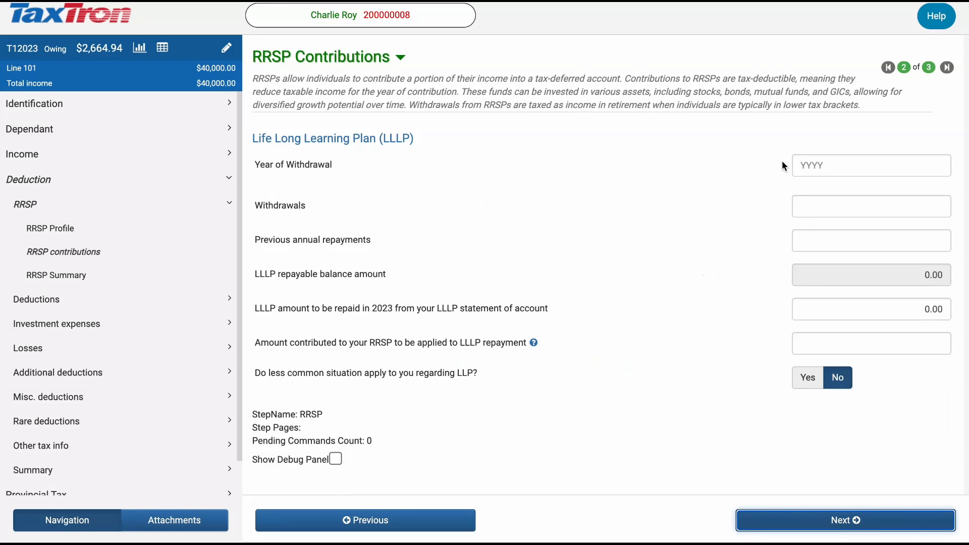
Enter the Lifelong Learning Plan details: withdrawal year 2019, withdrawals of 10,000 and previous annual repayments of 2,000.
click(834, 164)
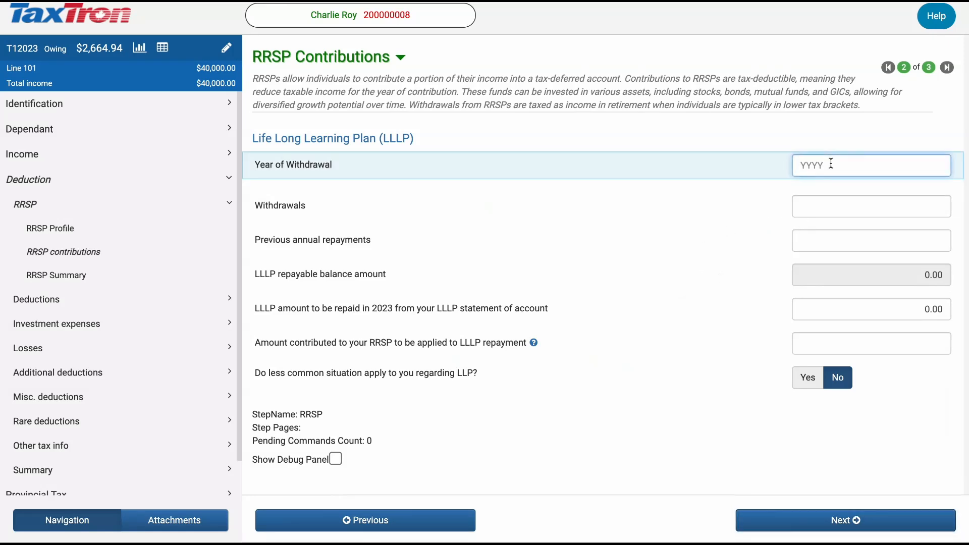
text(2019)
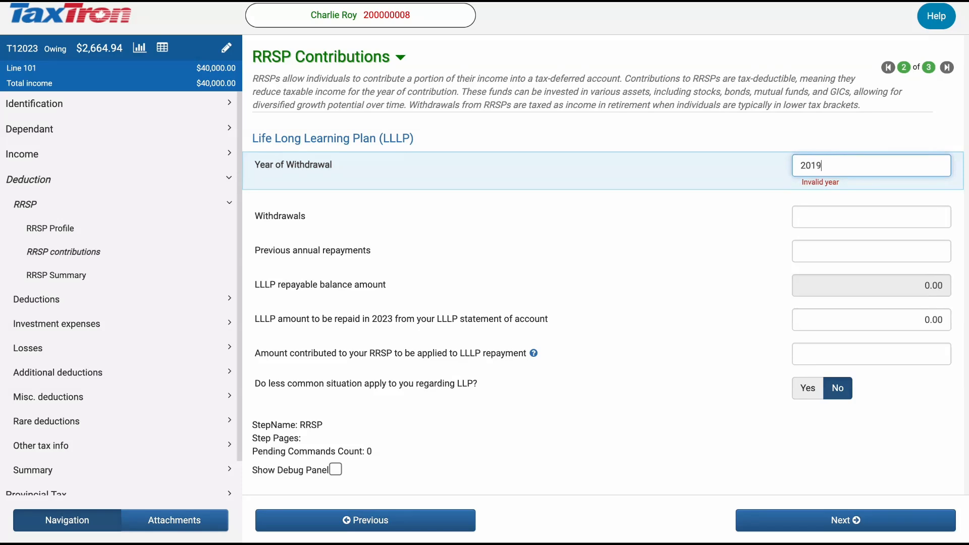
click(830, 215)
text(10000)
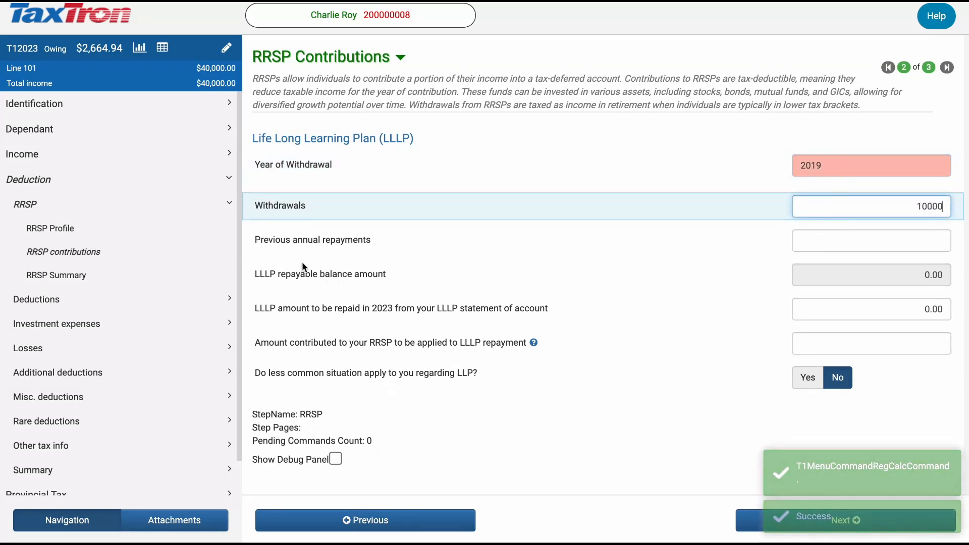
click(898, 244)
text(2000)
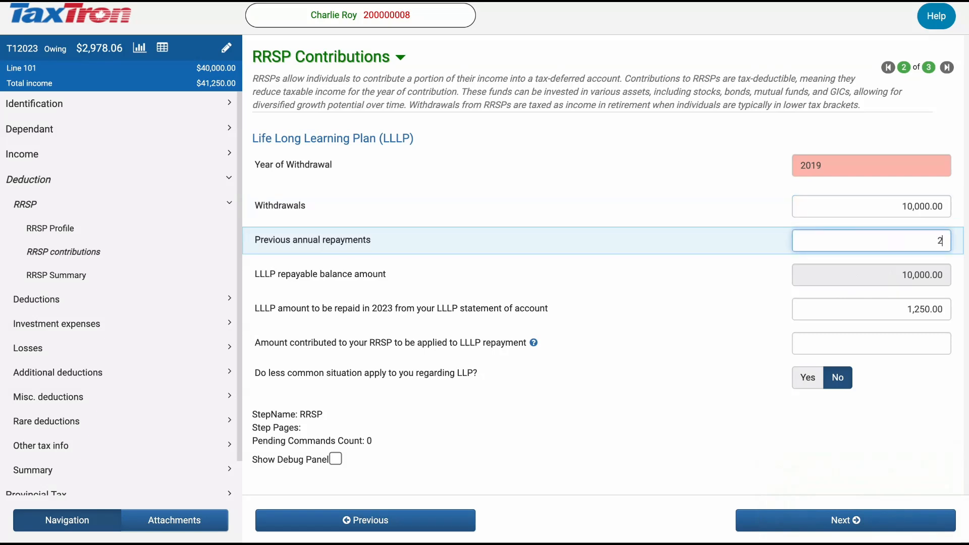
Examine the LLP amount to be repaid in 2023 and its effect on total income and the balance owing.
click(917, 313)
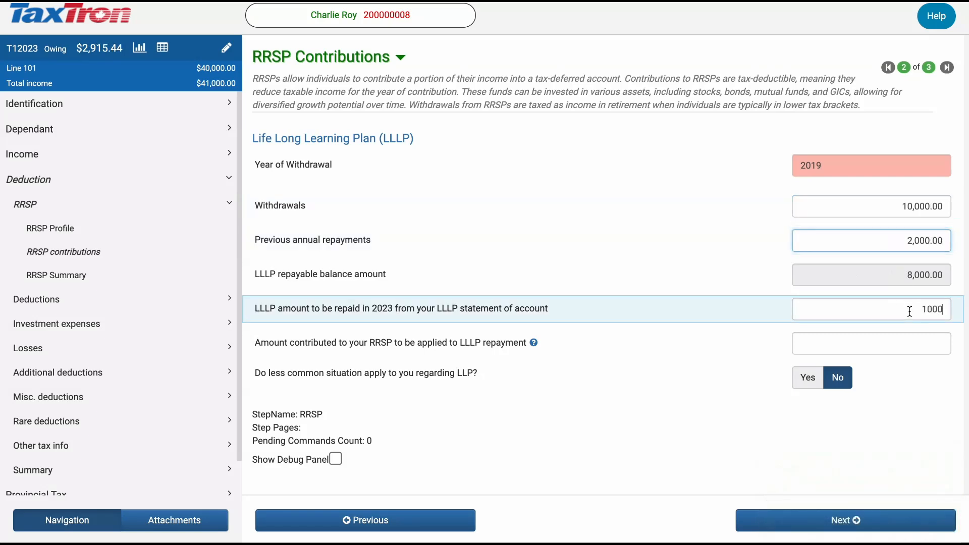
double_click(947, 315)
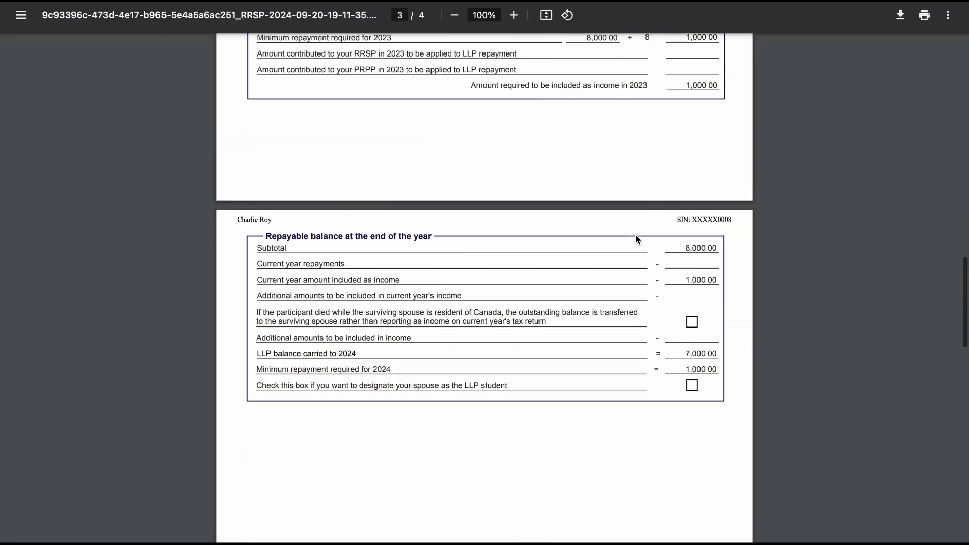
scroll(635, 235, up, 4)
scroll(636, 236, up, 3)
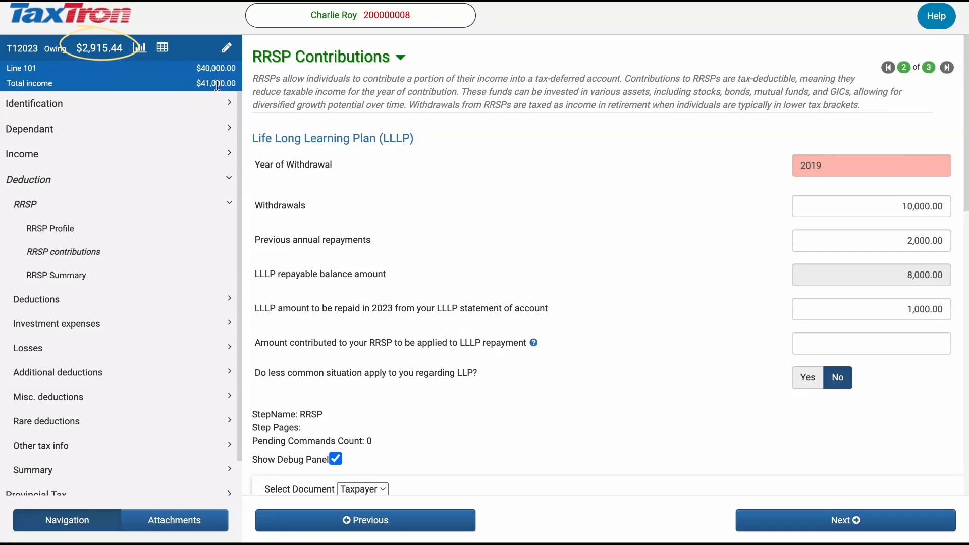
Return to the RRSP profile and set the RRSP deduction limit to 7,000.
click(29, 210)
click(48, 231)
click(34, 211)
click(60, 232)
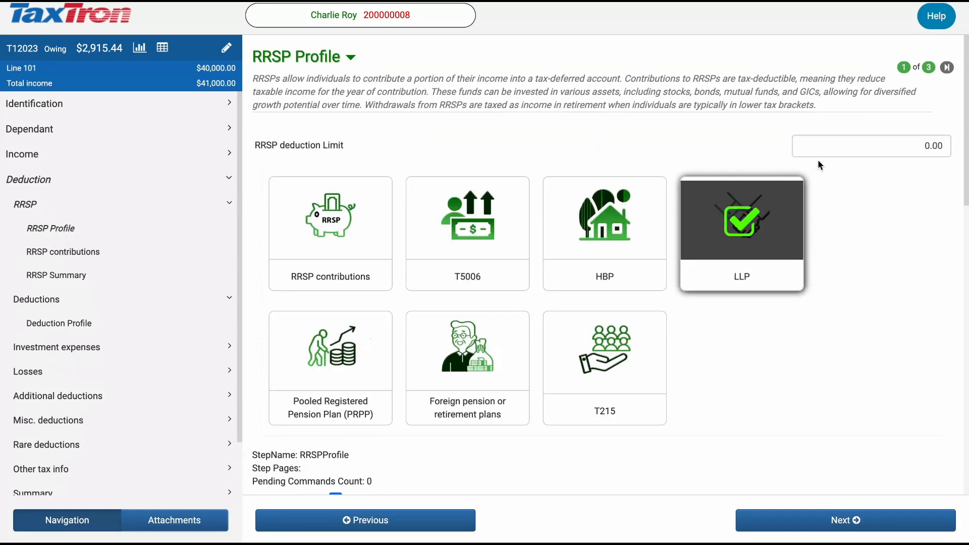
click(920, 149)
text(50)
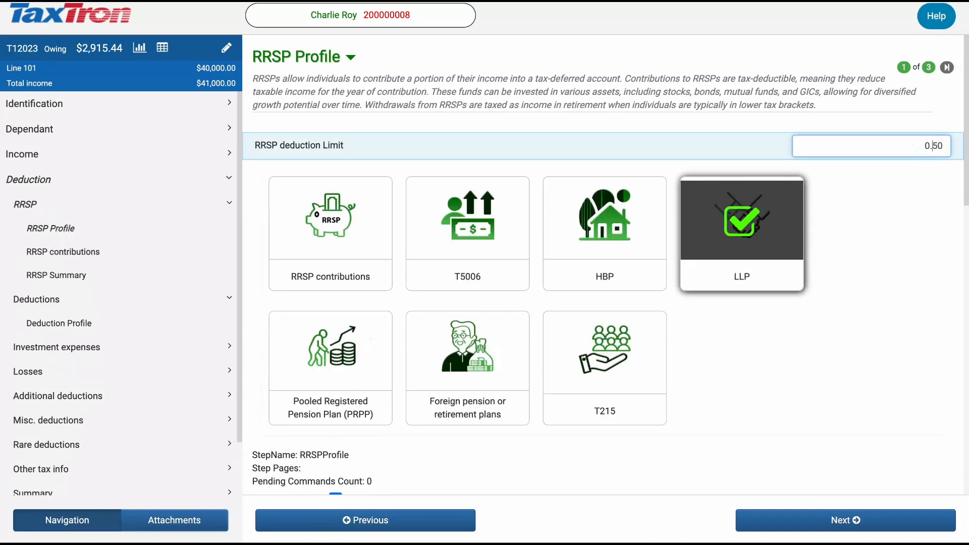
key(Right)
key(BackSpace)
key(BackSpace)
key(BackSpace)
text(7000)
Select RRSP contributions in the profile and record a 3,000 contribution made in the remainder of the year.
click(310, 250)
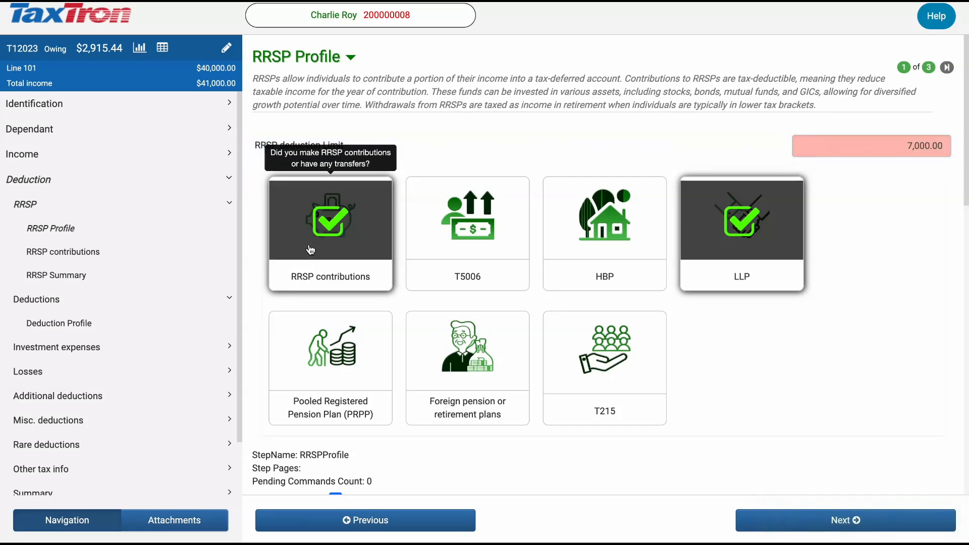
click(771, 522)
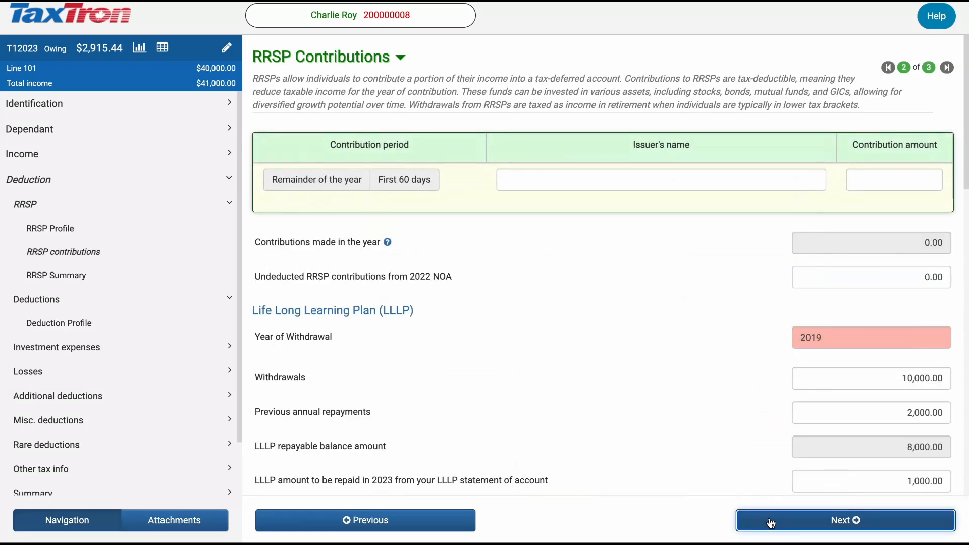
click(874, 181)
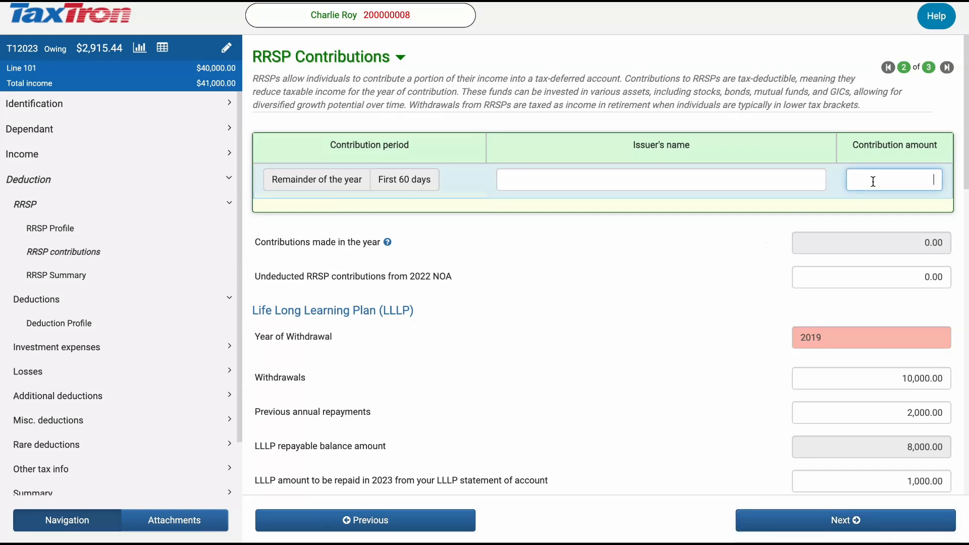
text(3000)
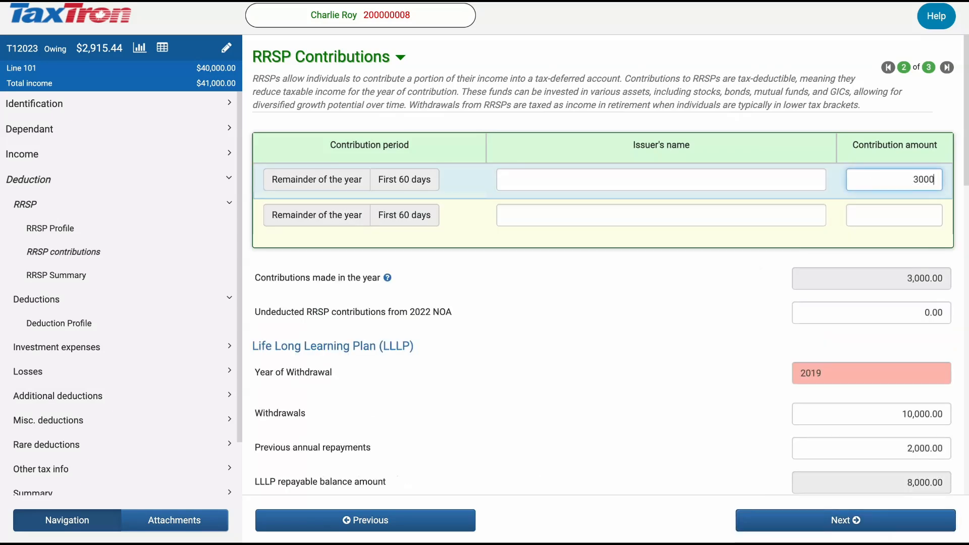
click(314, 186)
Examine the contribution, Lifelong Learning Plan and deduction amounts on the RRSP form.
scroll(484, 283, down, 1)
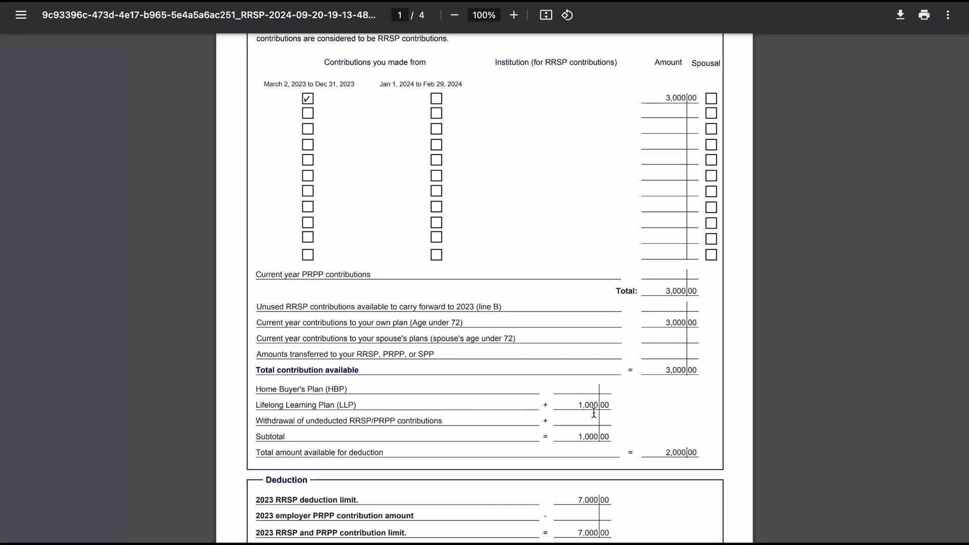
scroll(589, 438, down, 3)
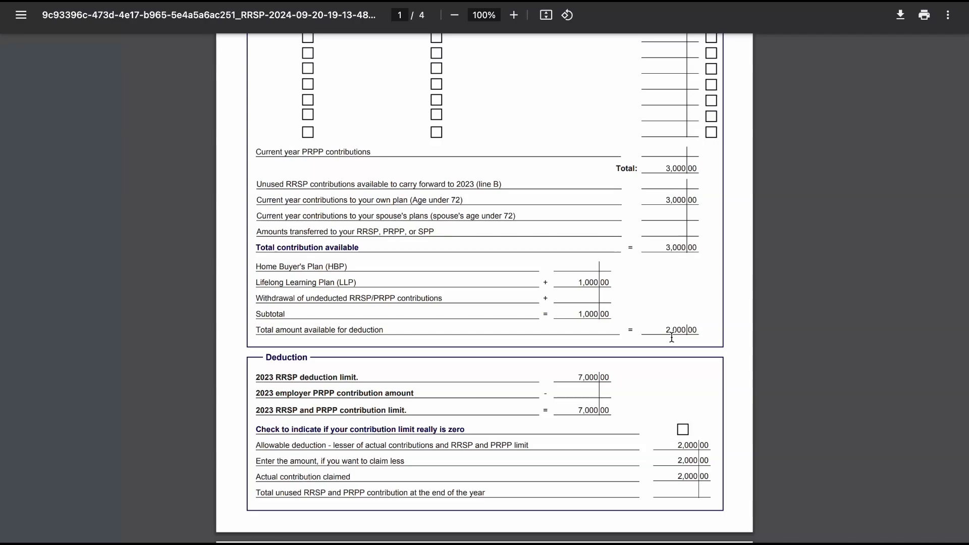
scroll(671, 337, down, 1)
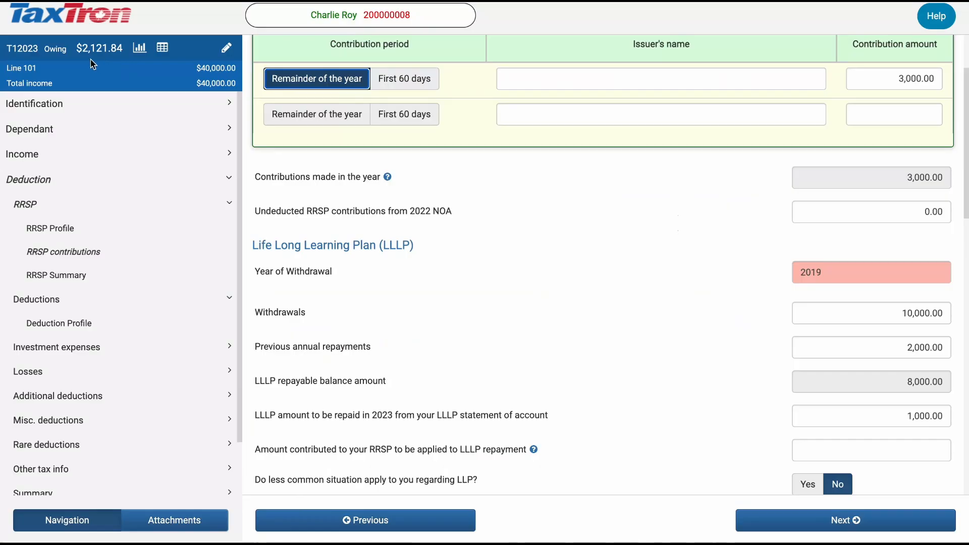